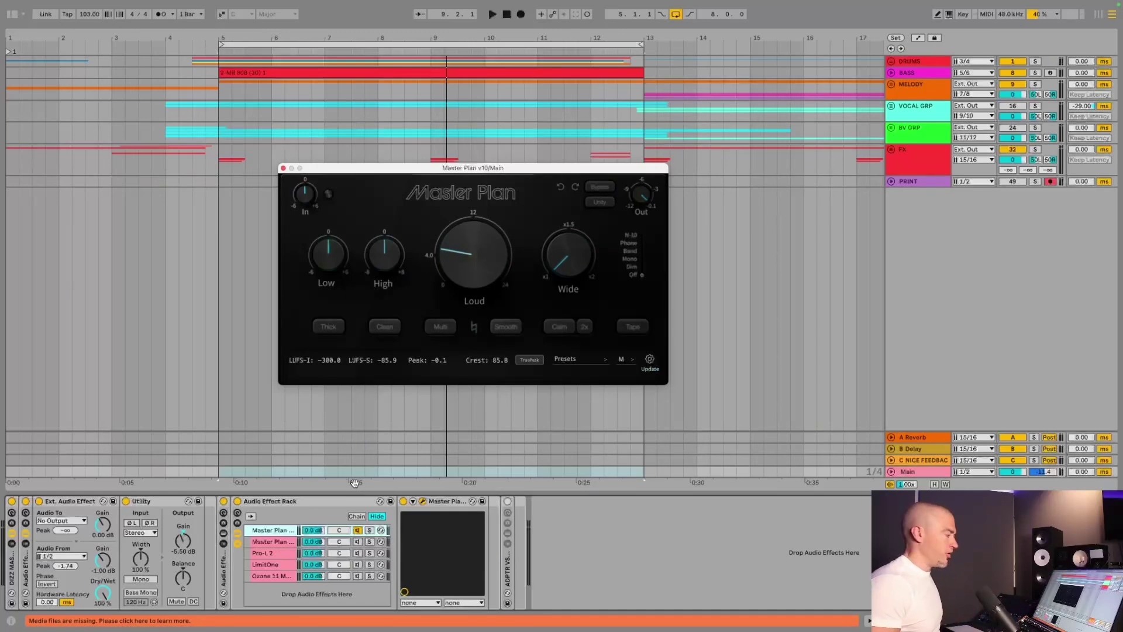
Play the loop and switch to the Master Plan v1.5 chain, auditioning it with its plug-in window open in the middle.
key("space")
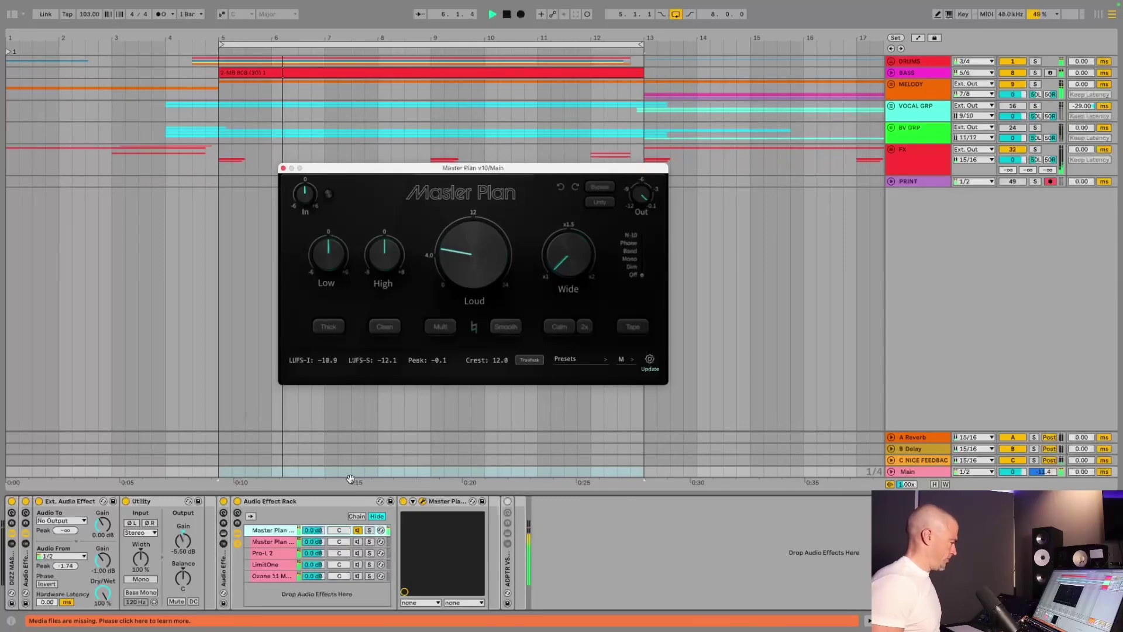
key("Down")
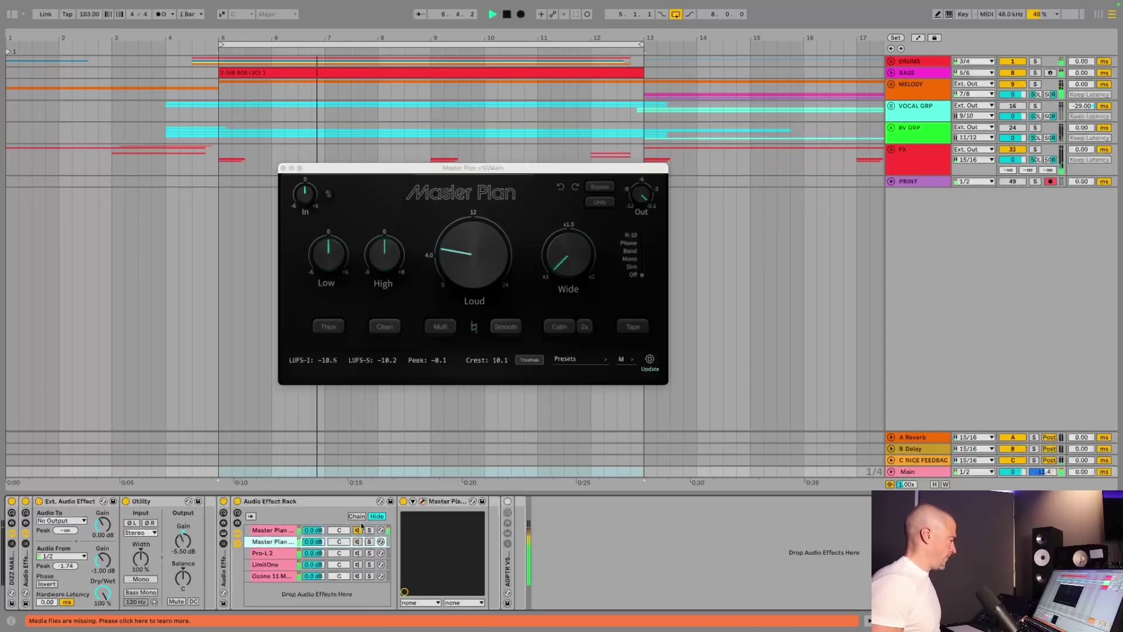
left_click(423, 502)
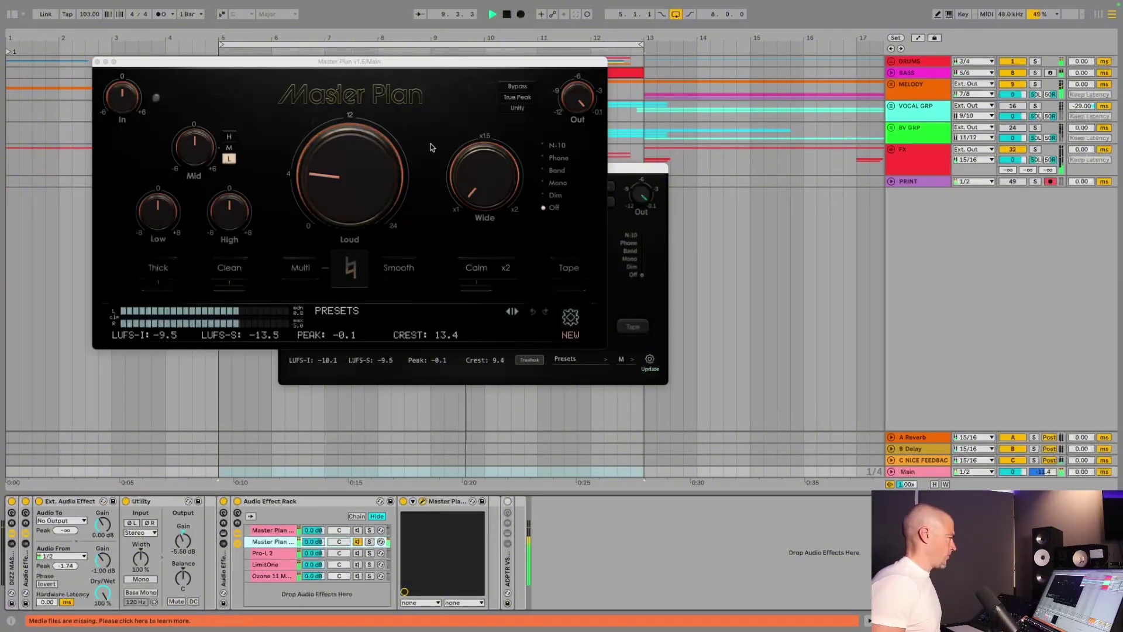
left_click_drag(425, 60, 552, 118)
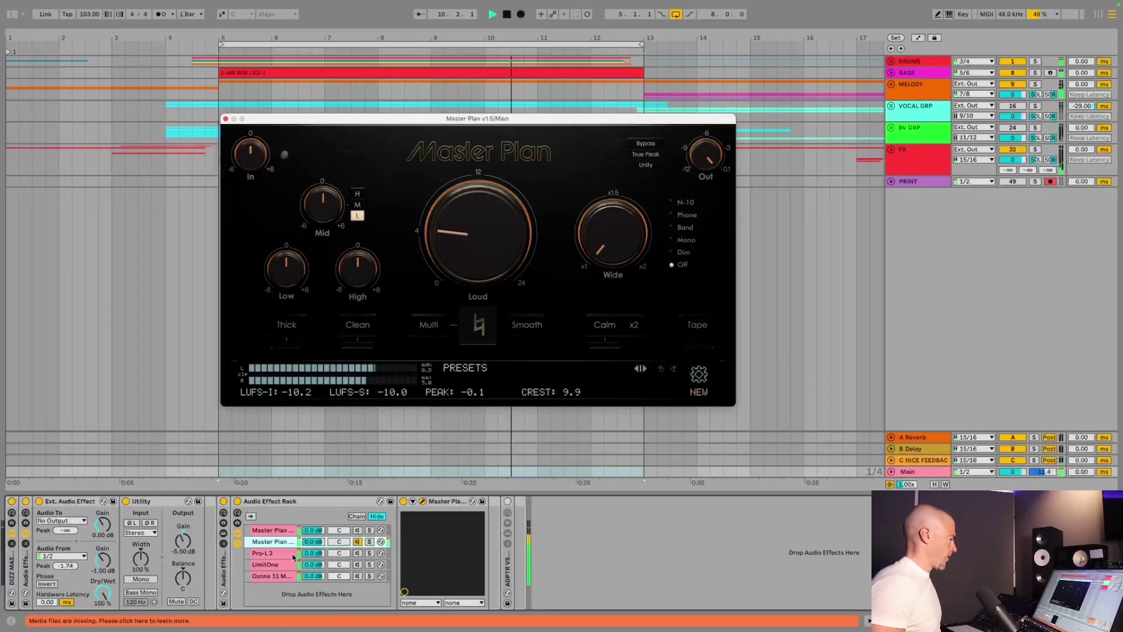
Audition the looped section through the Pro-L 2 and LimitOne chains, opening each limiter's window.
left_click(283, 554)
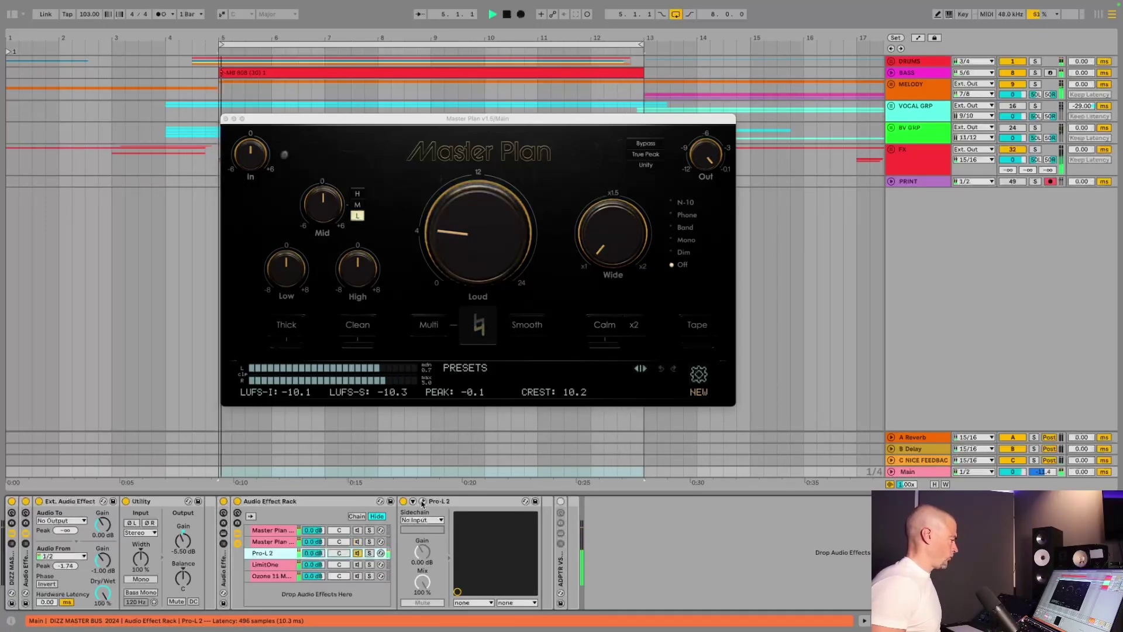
left_click(423, 502)
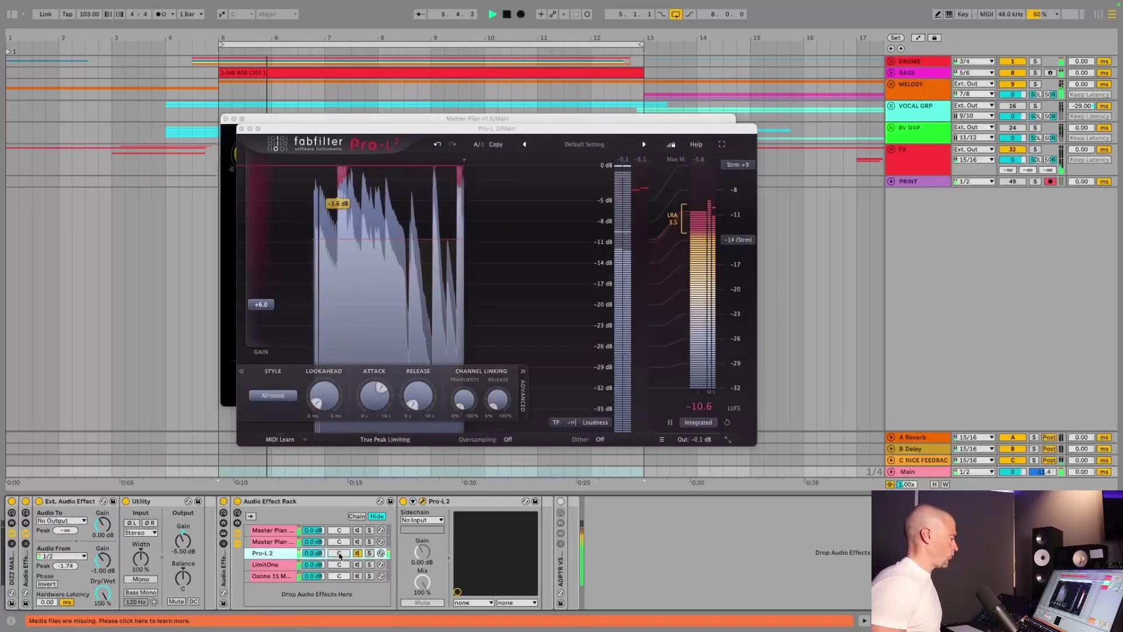
left_click(281, 565)
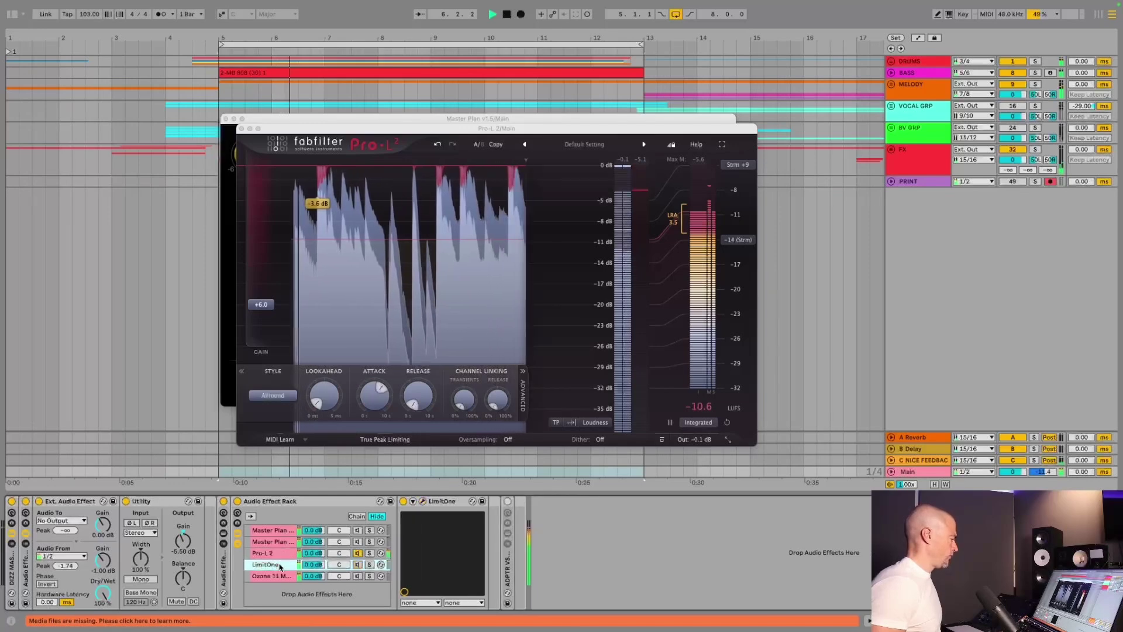
left_click(423, 503)
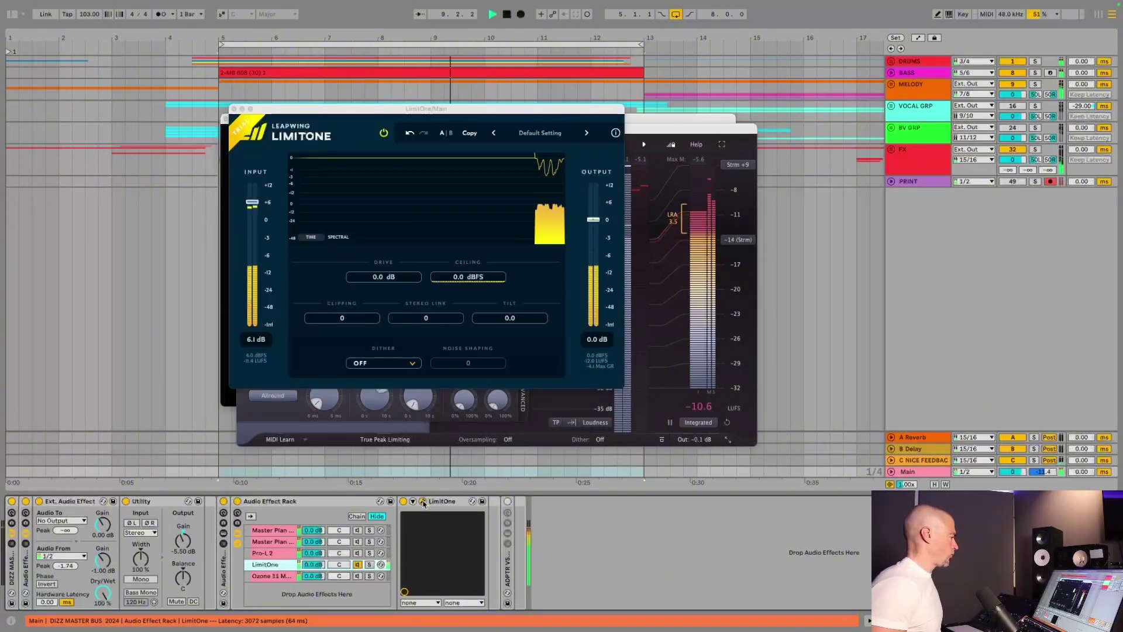
Audition the loop through the Ozone 11 Maximizer chain with its window open, ending with playback stopped.
left_click(273, 576)
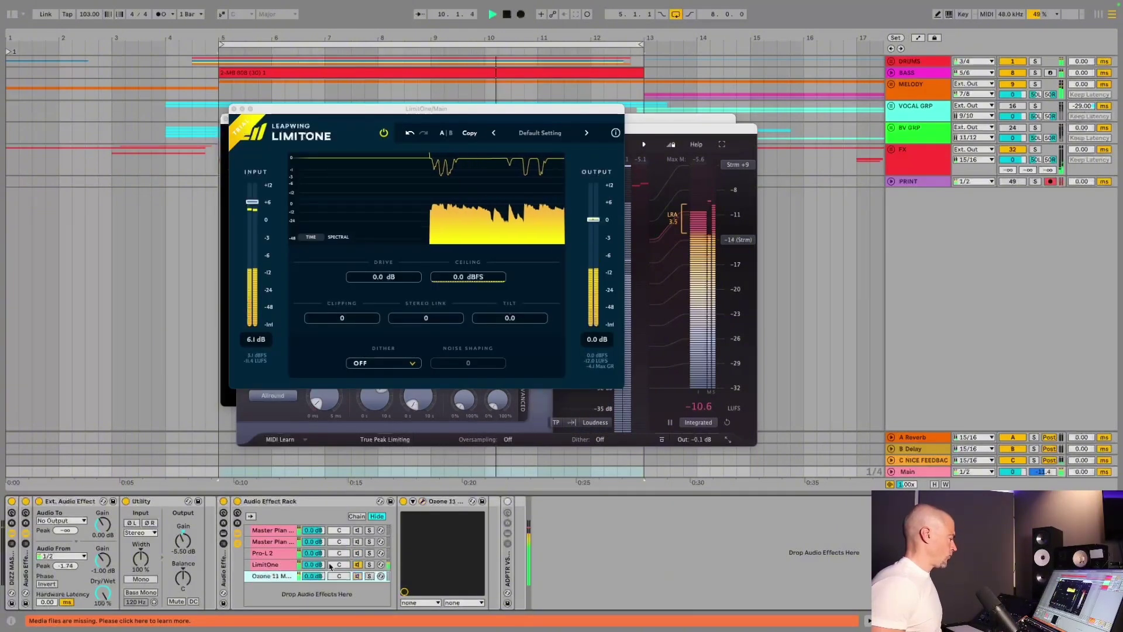
left_click(422, 502)
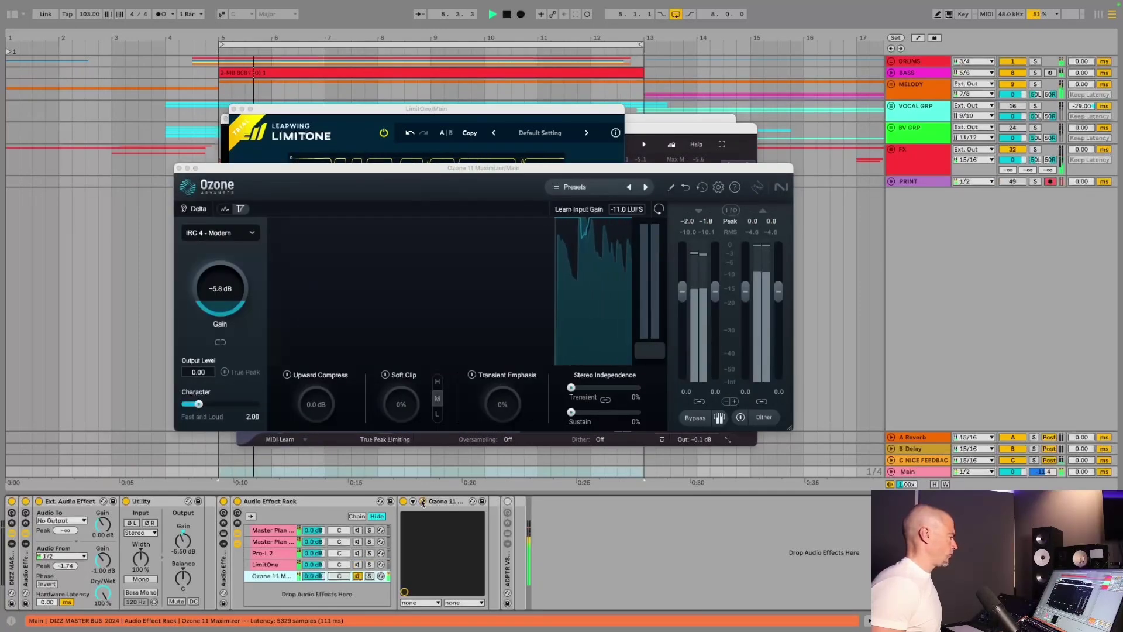
left_click(226, 302)
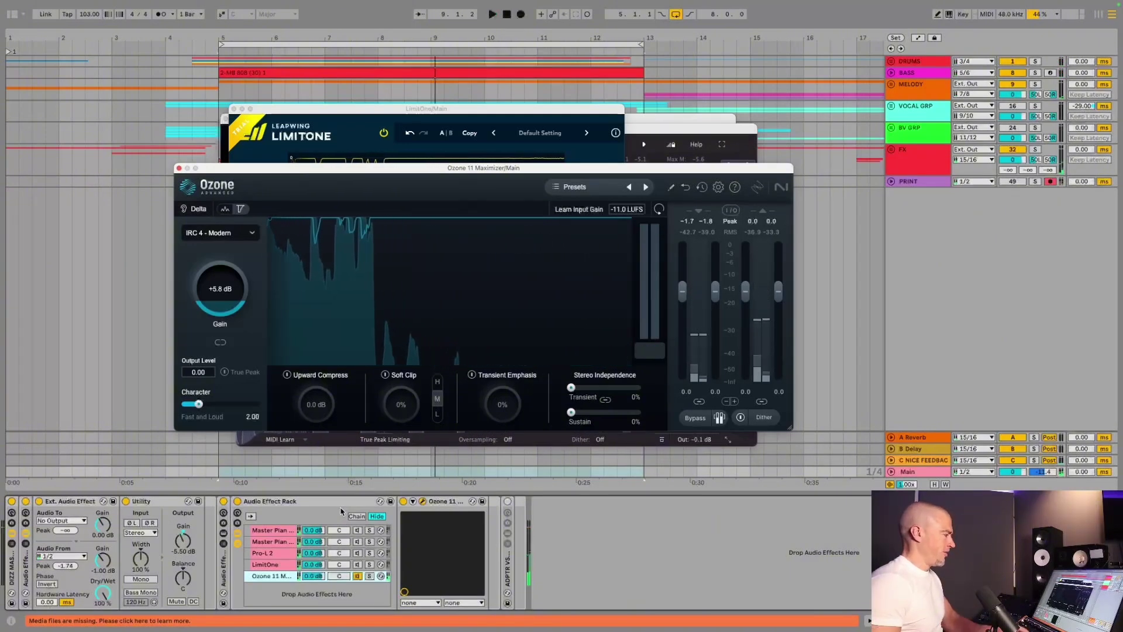
Close the Ozone, LimitOne, Pro-L 2 and Master Plan v1.5 windows, keeping the Master Plan v1.0 window open and shifting it slightly.
left_click(179, 168)
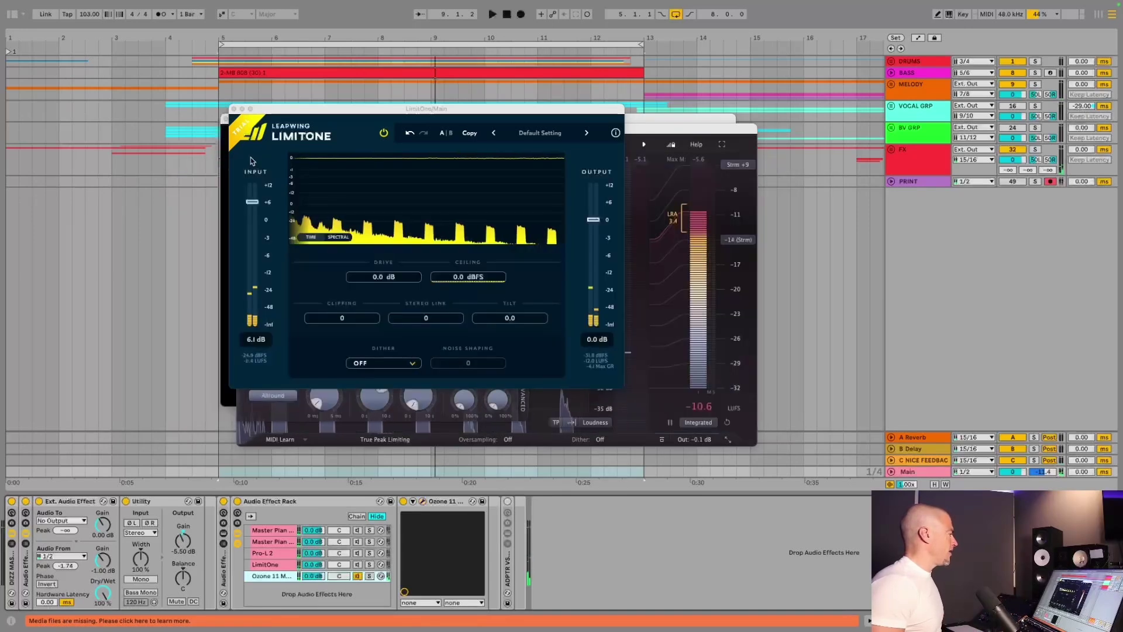
left_click(233, 109)
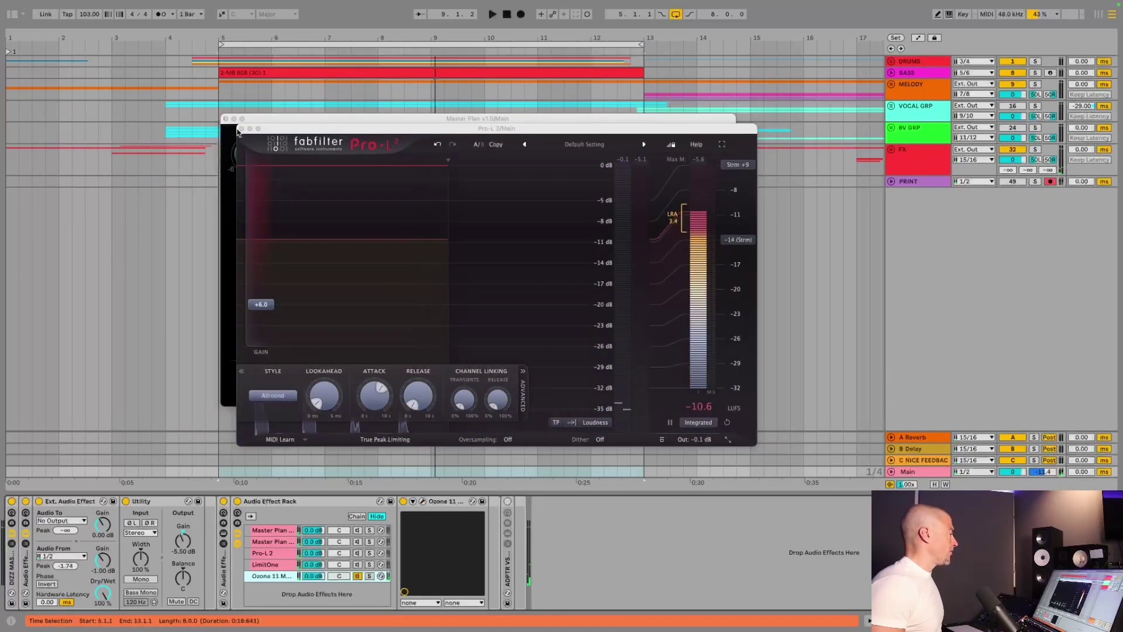
left_click(241, 130)
left_click(226, 118)
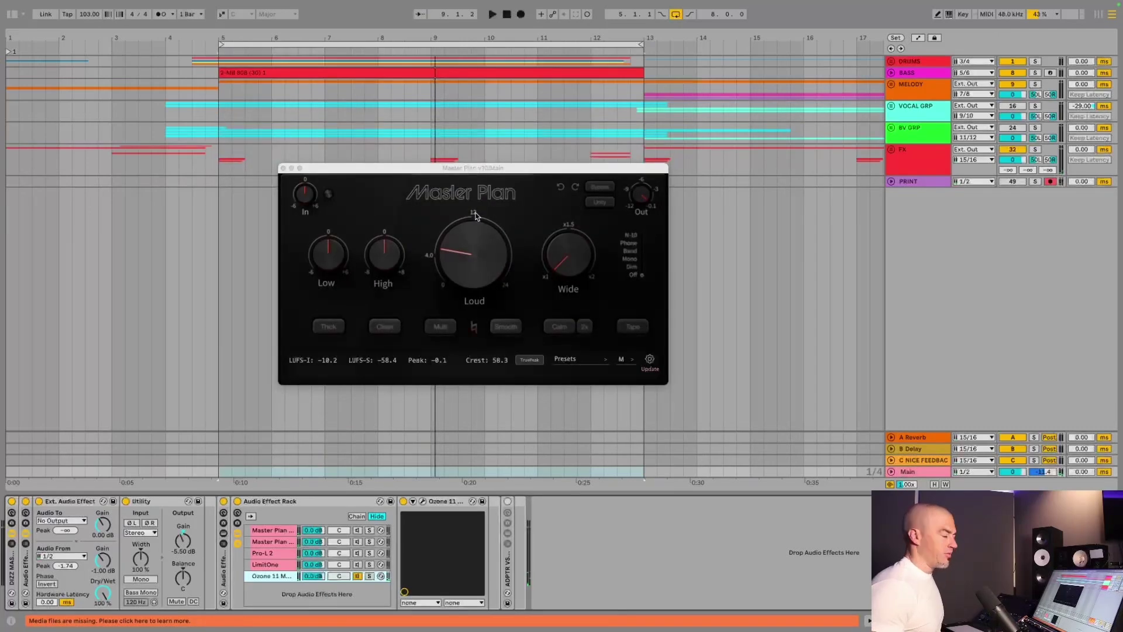
left_click_drag(464, 169, 458, 158)
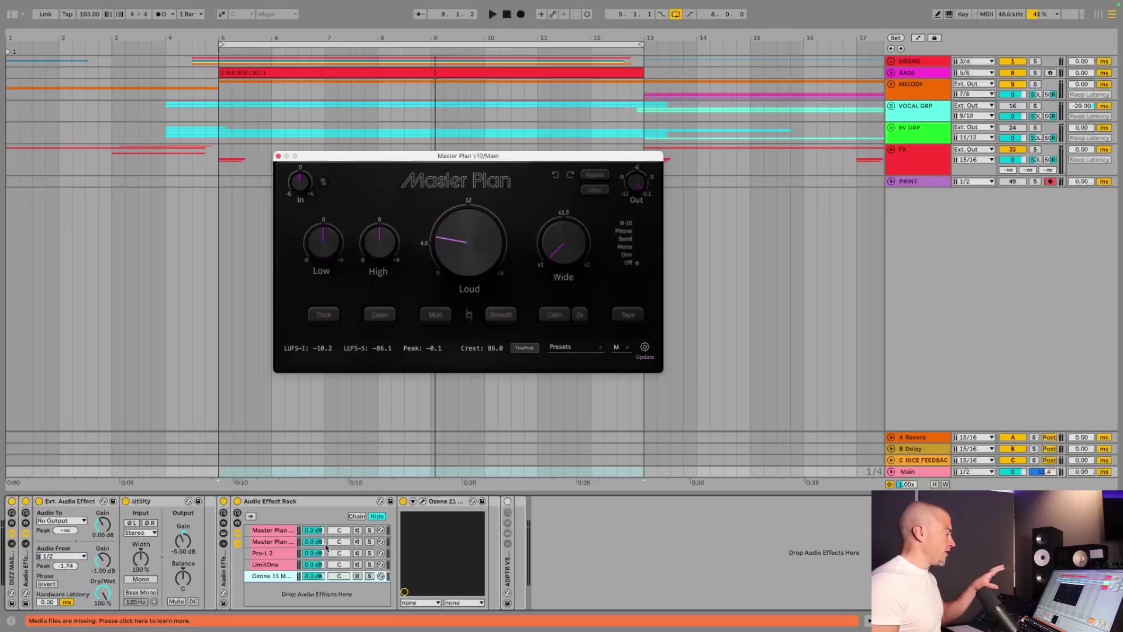
Open the Master Plan v1.5 window, move it towards the centre of the arrangement and examine its saturation controls.
left_click(289, 543)
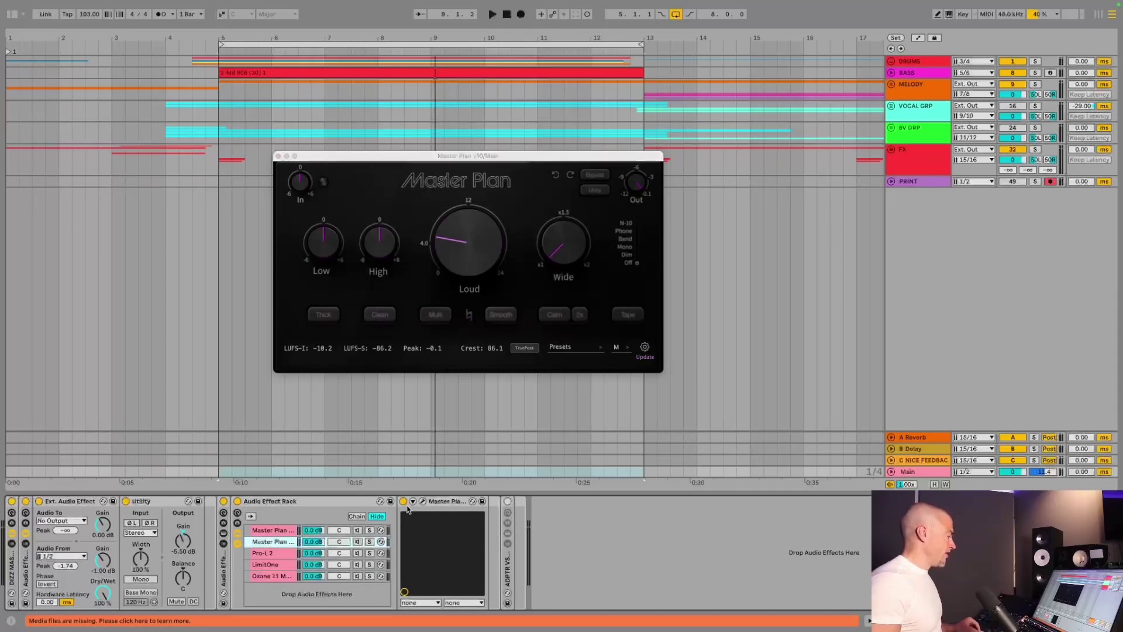
left_click(422, 502)
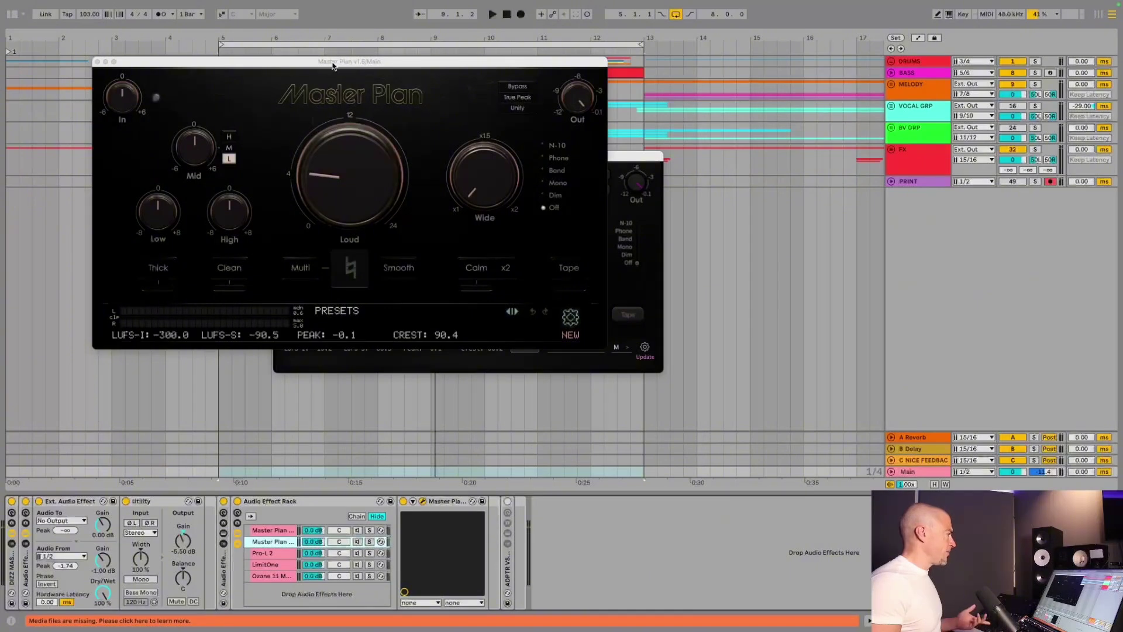
left_click_drag(326, 62, 549, 164)
mouse_move(437, 319)
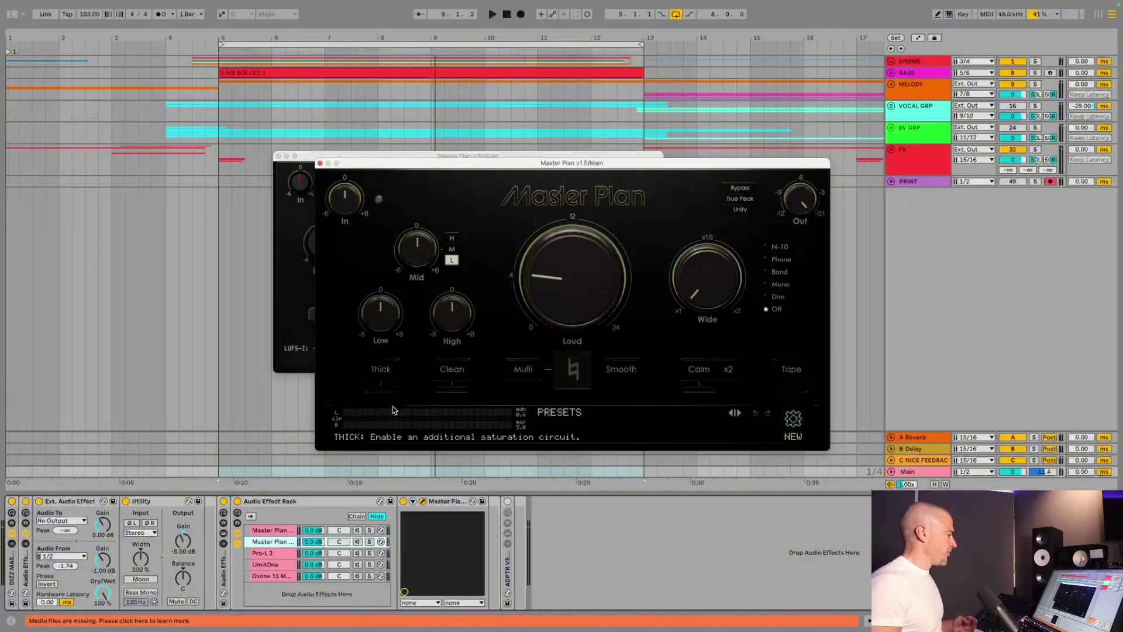
Open the Pro-L 2 and LimitOne windows from their rack chains to examine their gain and input settings.
left_click(272, 553)
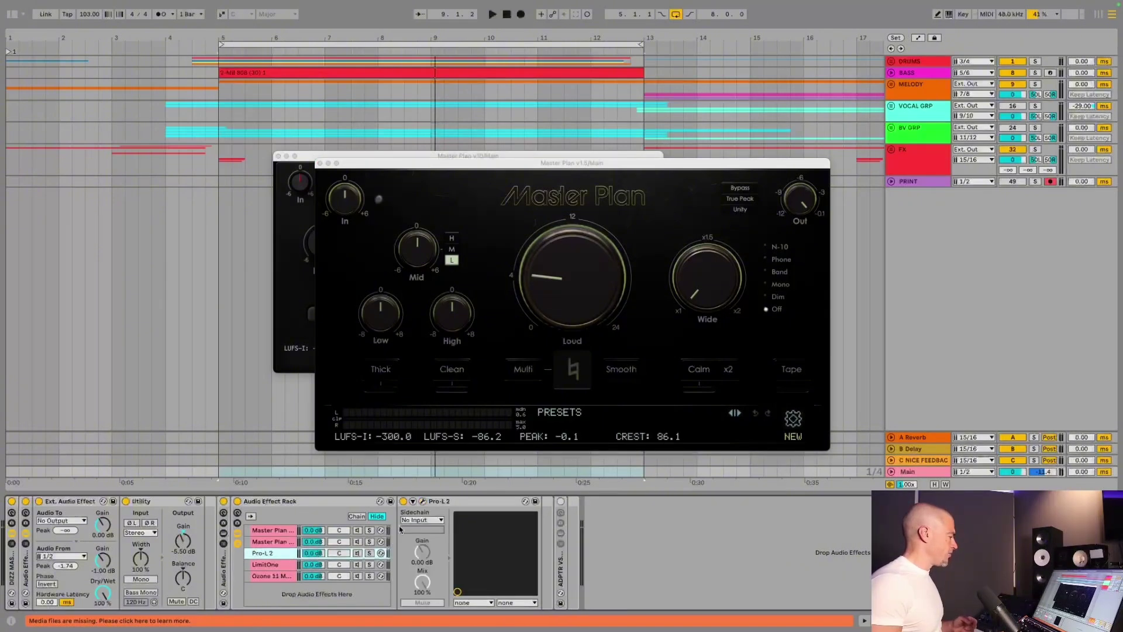
left_click(423, 502)
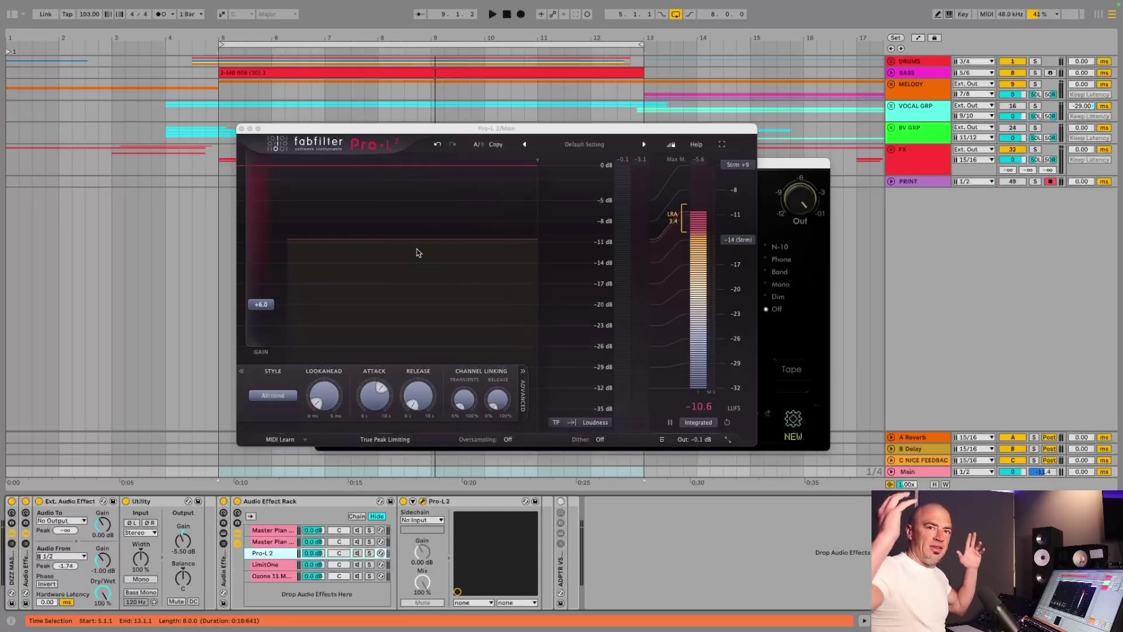
mouse_move(260, 310)
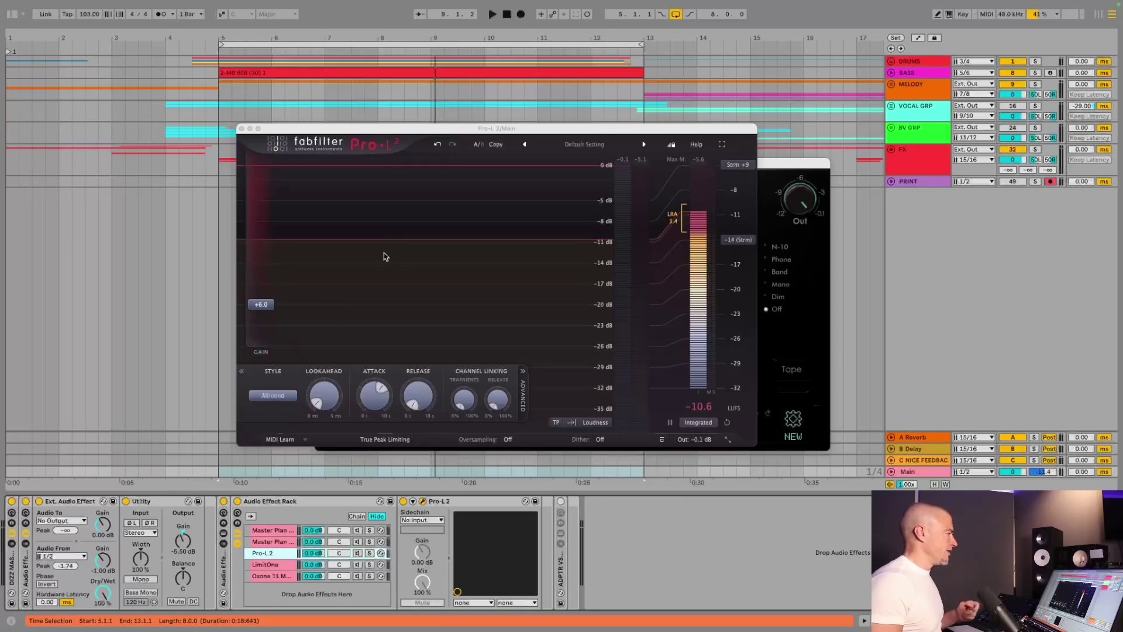
left_click(290, 565)
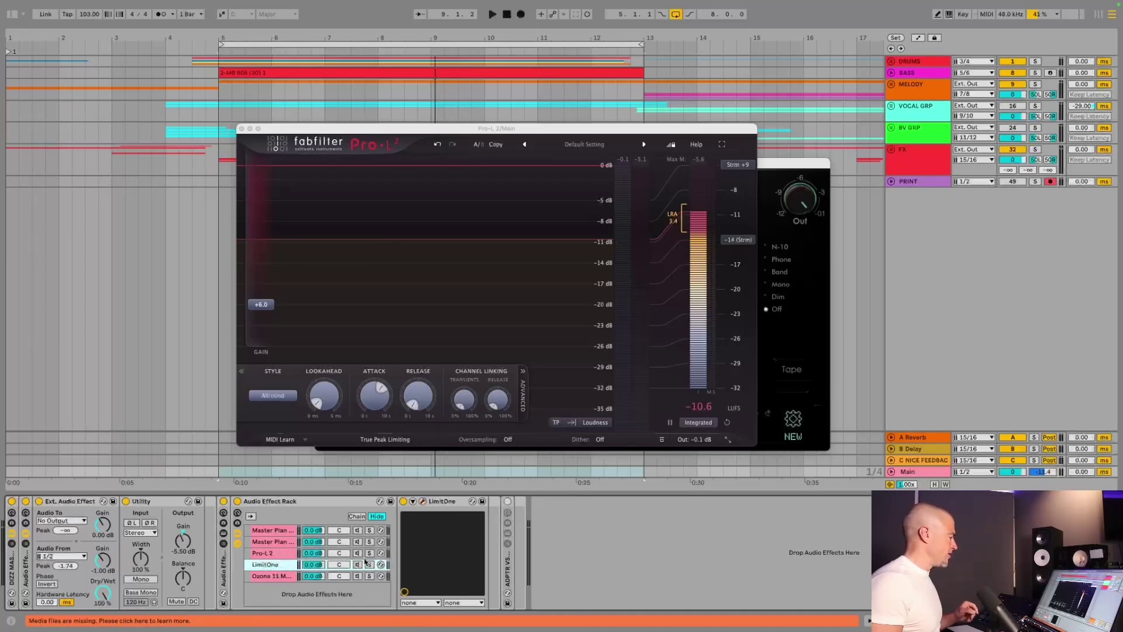
left_click(423, 501)
left_click_drag(433, 116, 451, 151)
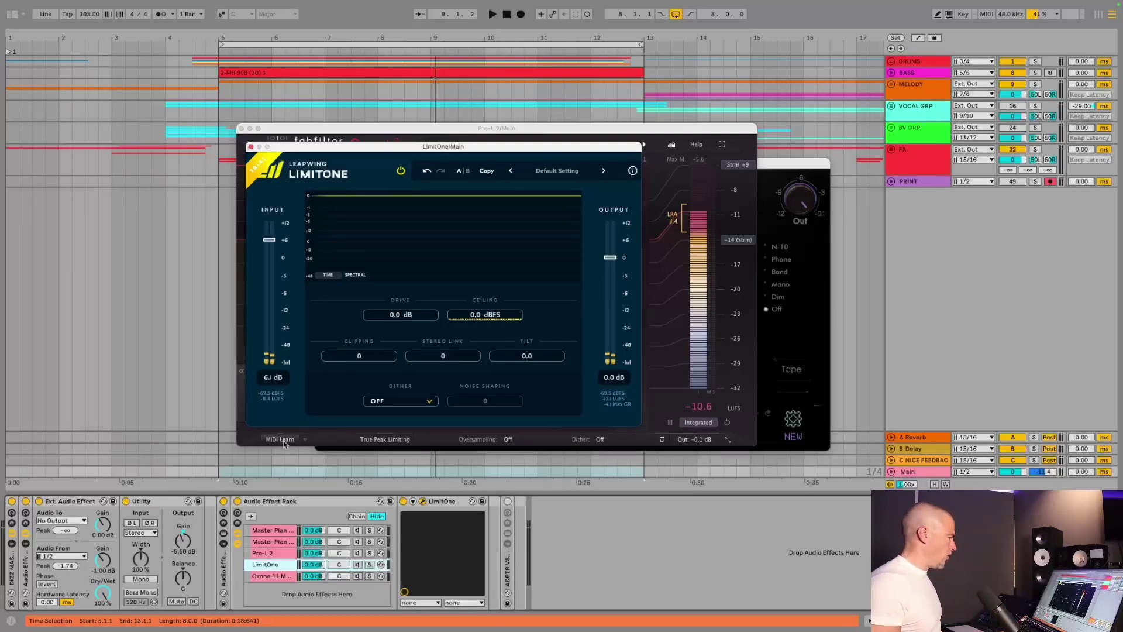
Open the ADPTR MetricAB plug-in to view its loudness meters, and close it again.
left_click(508, 550)
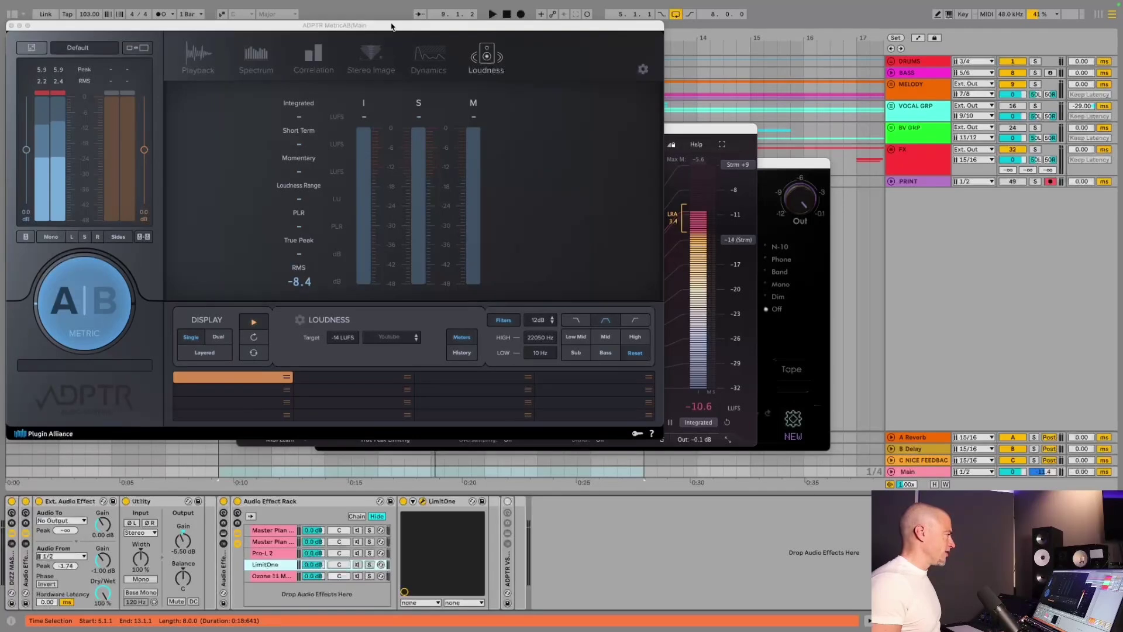
left_click_drag(391, 27, 677, 108)
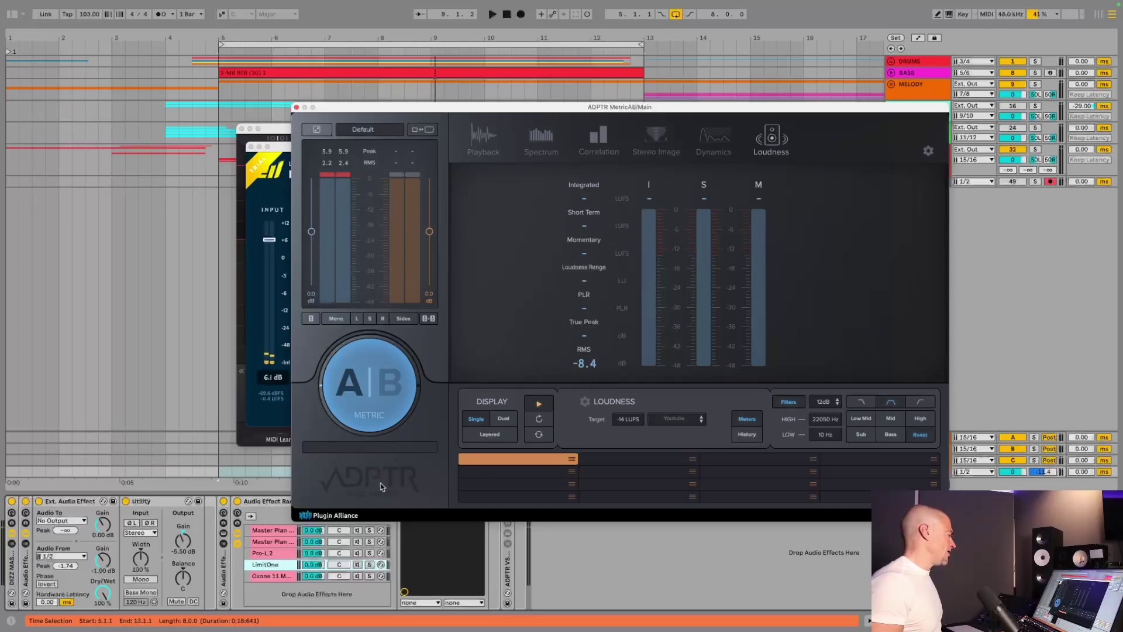
left_click(297, 108)
Open the Ozone 11 Maximizer and review its limiting modes, keeping IRC 4 - Modern.
left_click(332, 573)
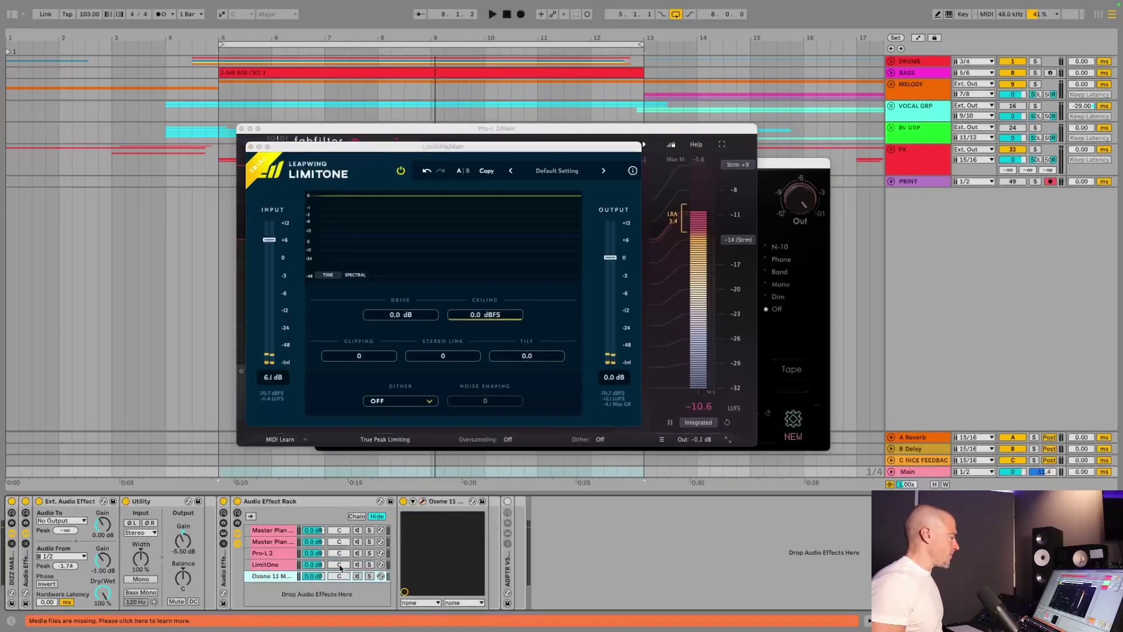
left_click(422, 501)
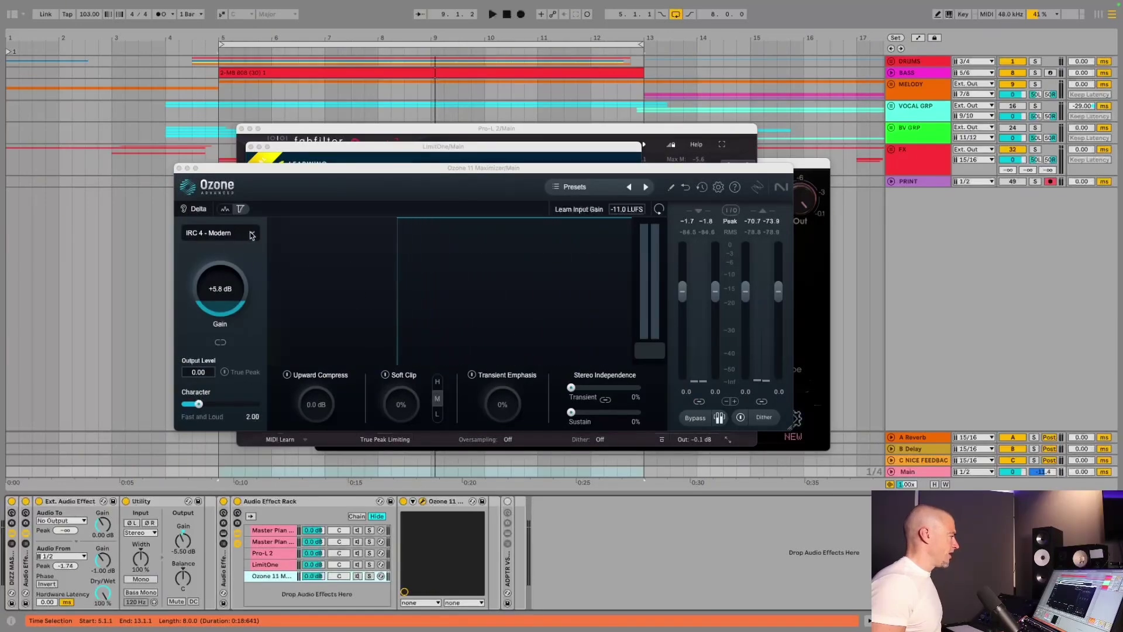
left_click(252, 233)
left_click(212, 381)
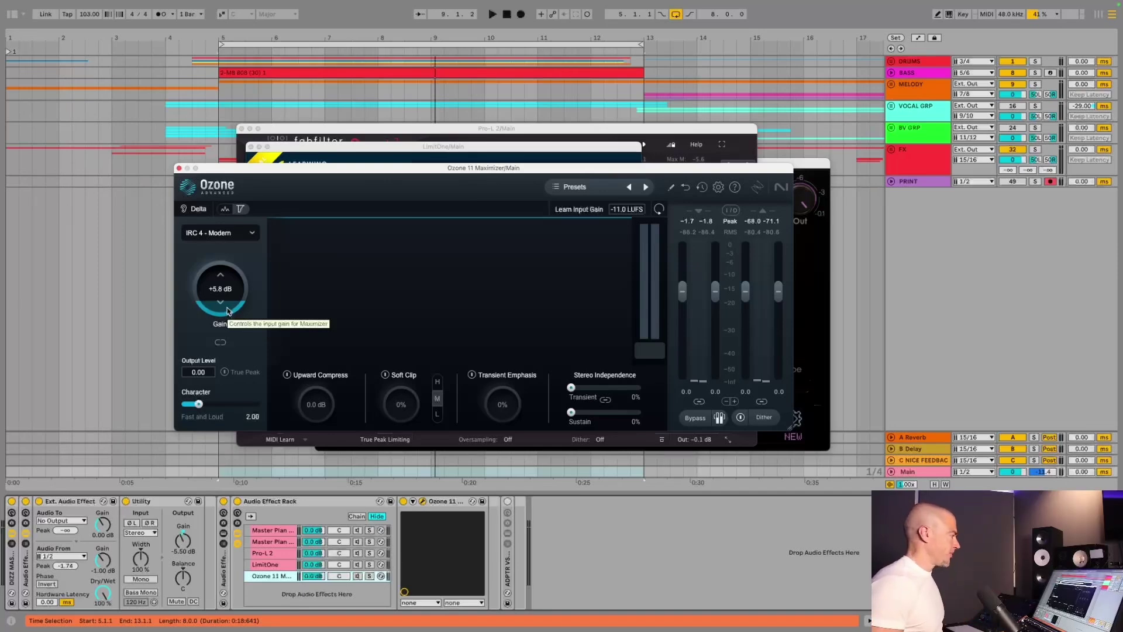
Close all open limiter windows: Ozone 11 Maximizer, LimitOne, Pro-L 2 and Master Plan v1.5.
left_click(179, 169)
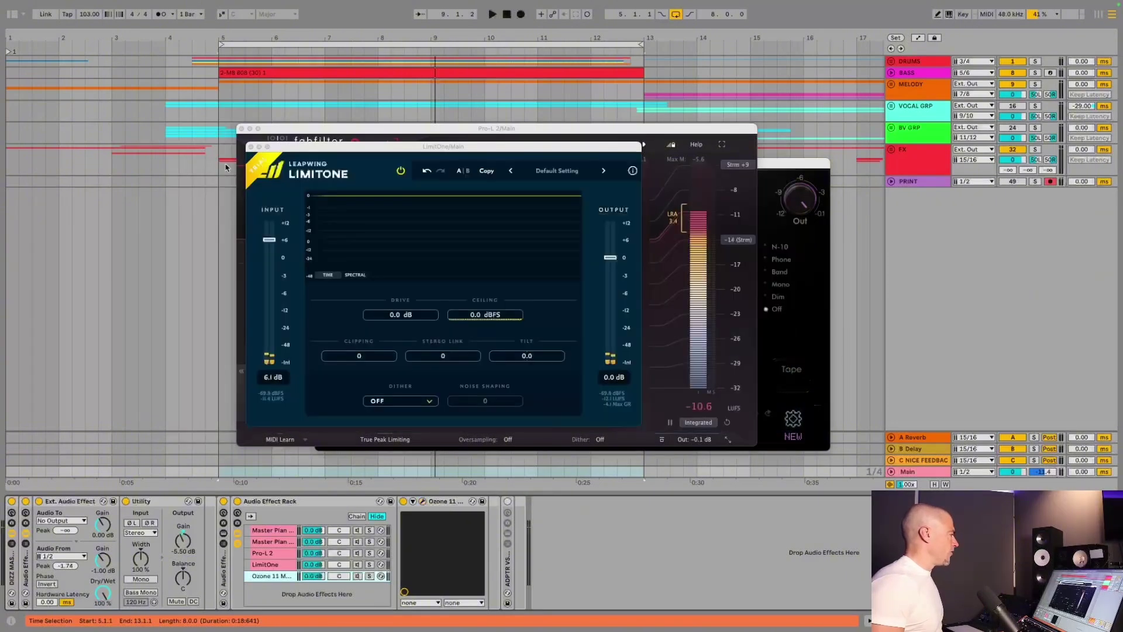
left_click(250, 147)
left_click(241, 128)
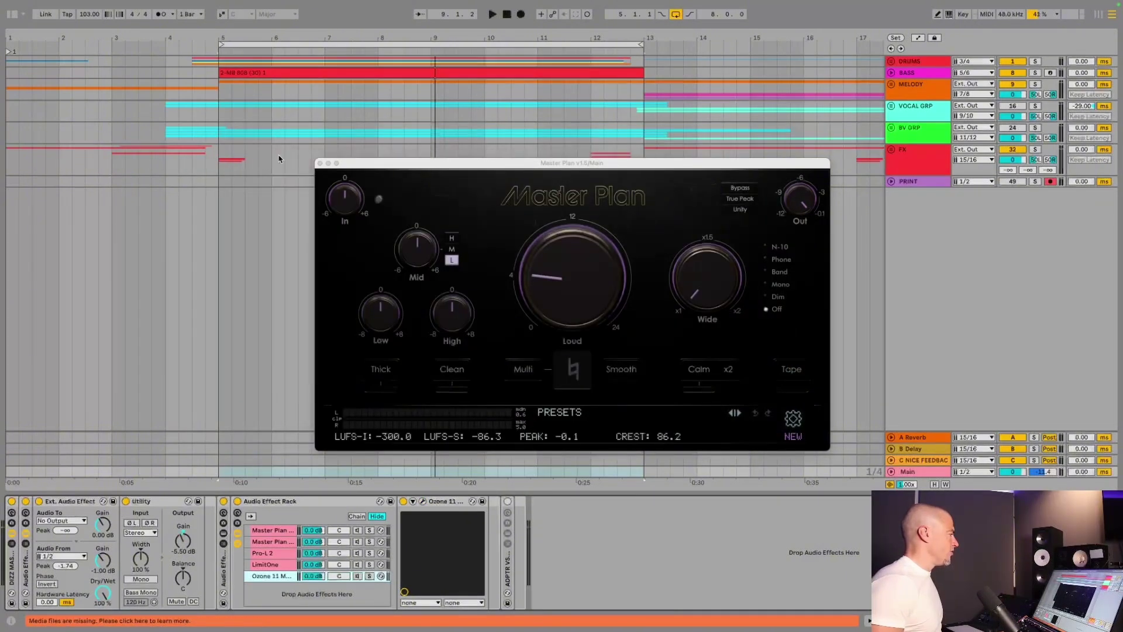
left_click(320, 163)
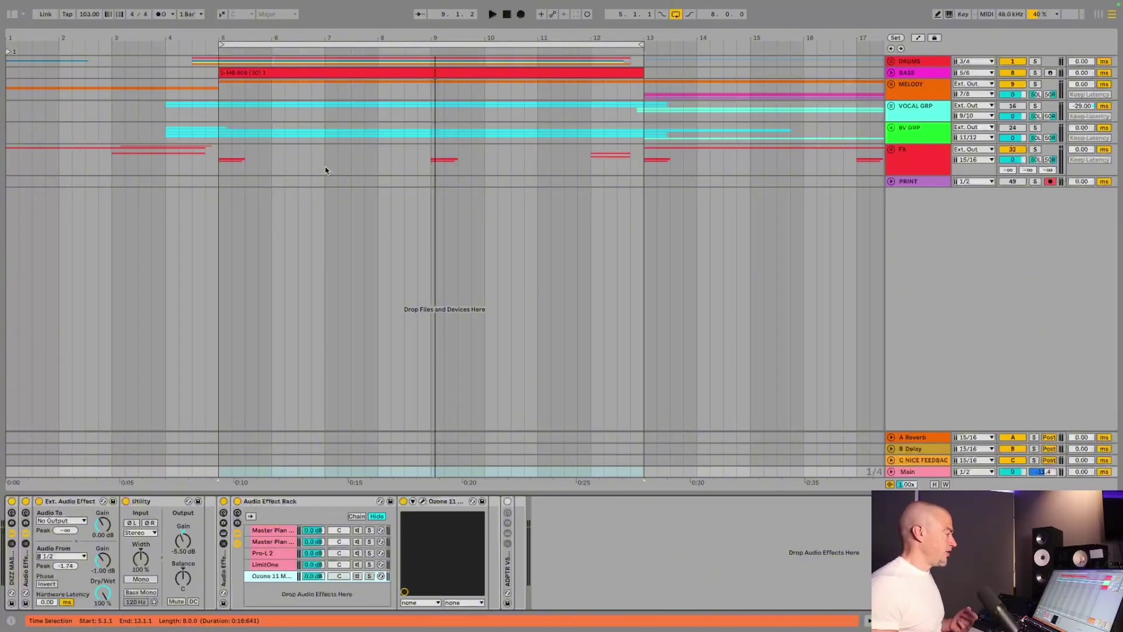
Open the Master Plan v1.0 window from the rack's first chain and centre it over the arrangement.
left_click(288, 531)
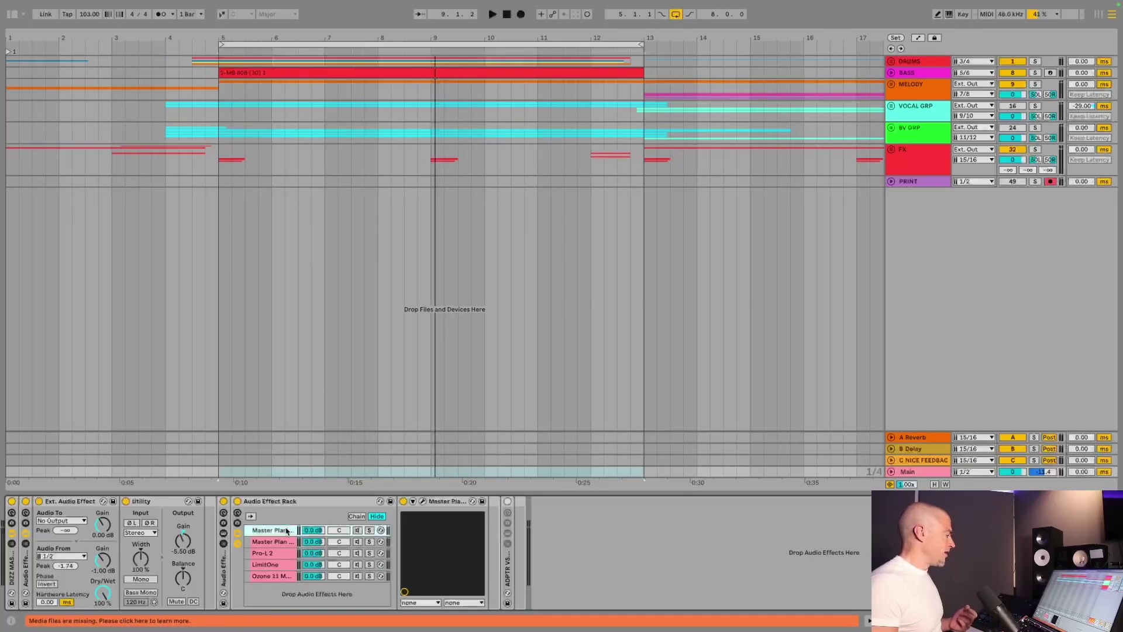
left_click(422, 502)
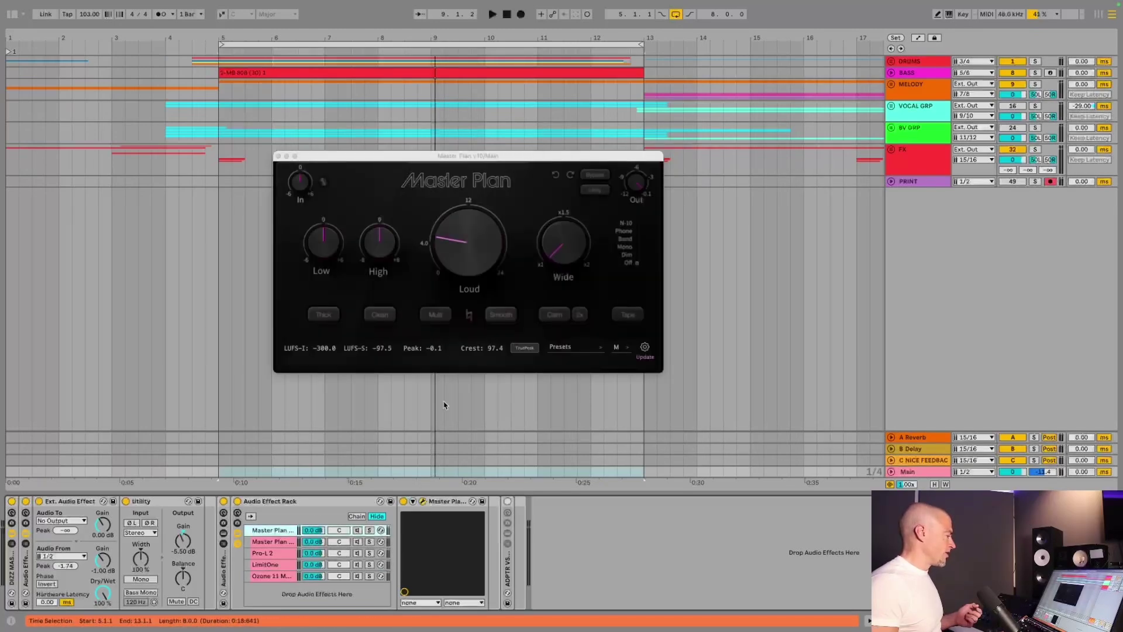
left_click_drag(489, 158, 503, 156)
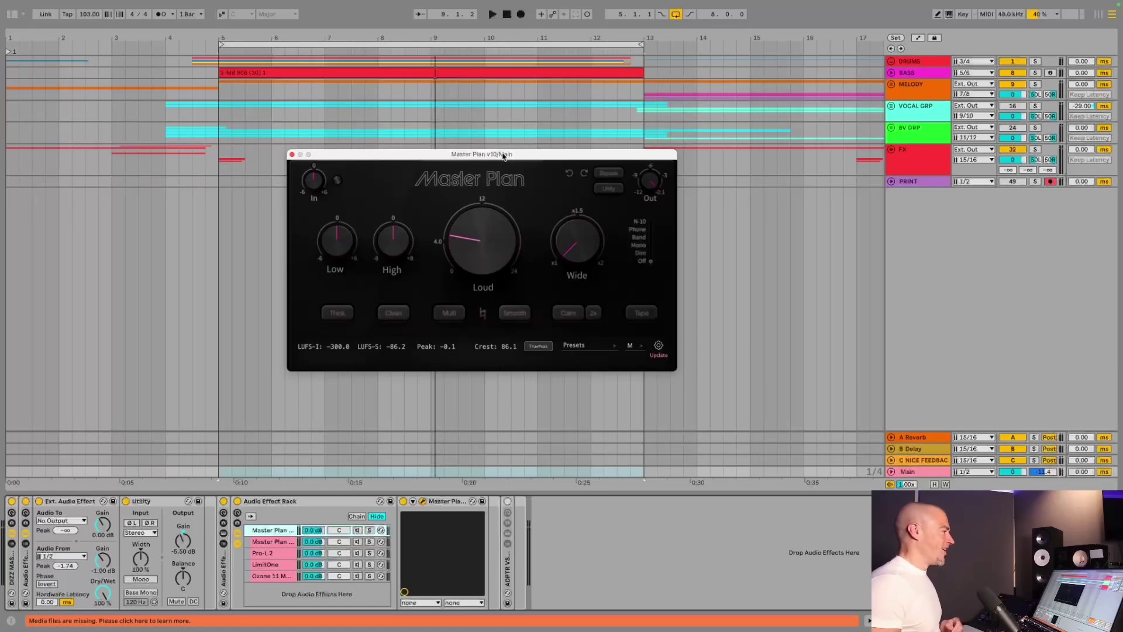
left_click_drag(503, 156, 503, 156)
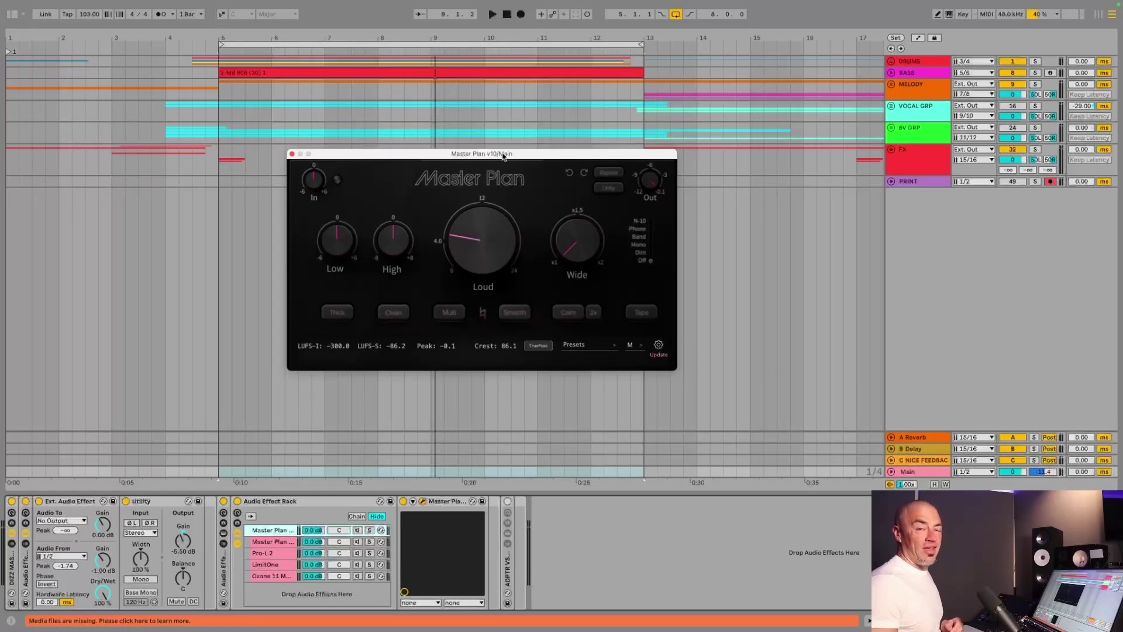